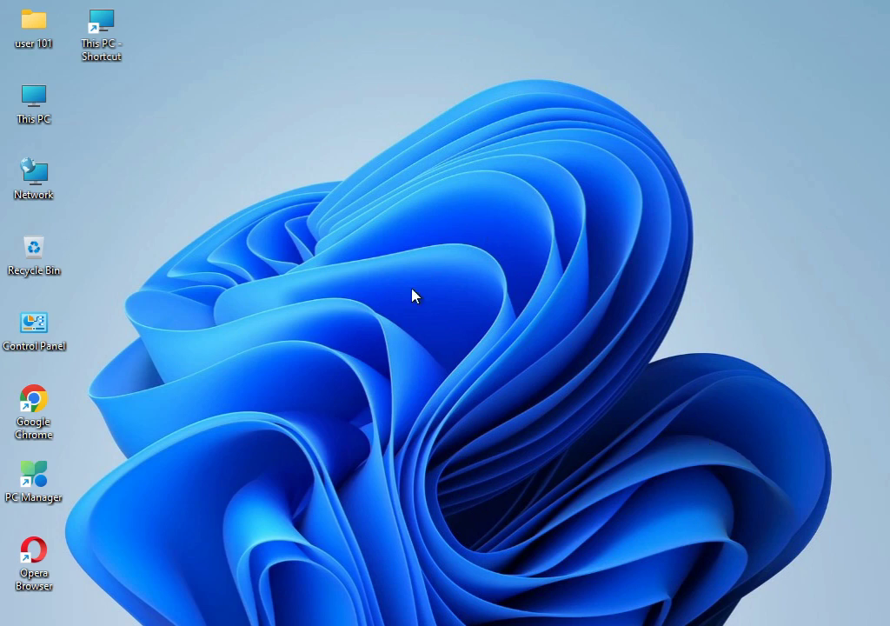
Open Settings from Start and go to System › Troubleshoot › Other troubleshooters.
key("super")
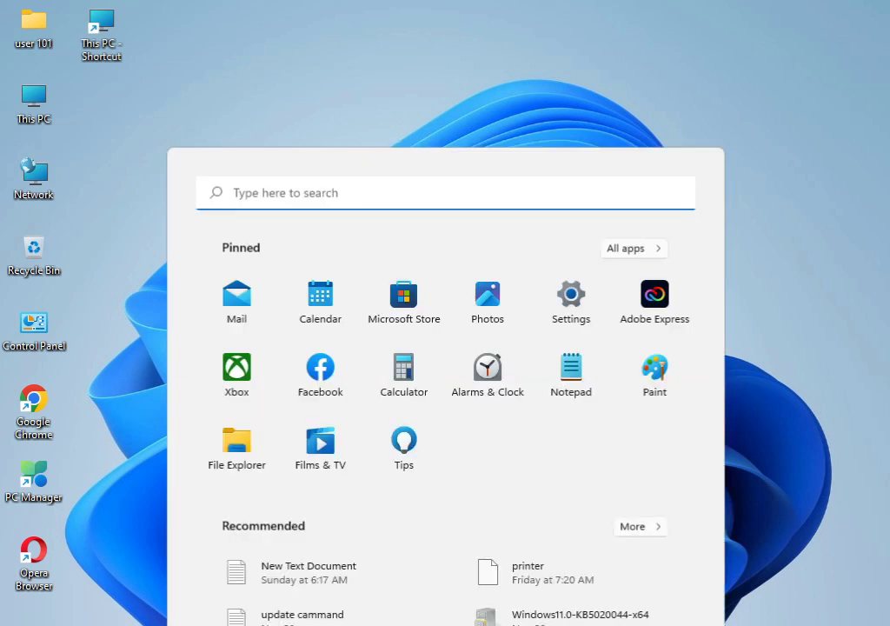
left_click(569, 185)
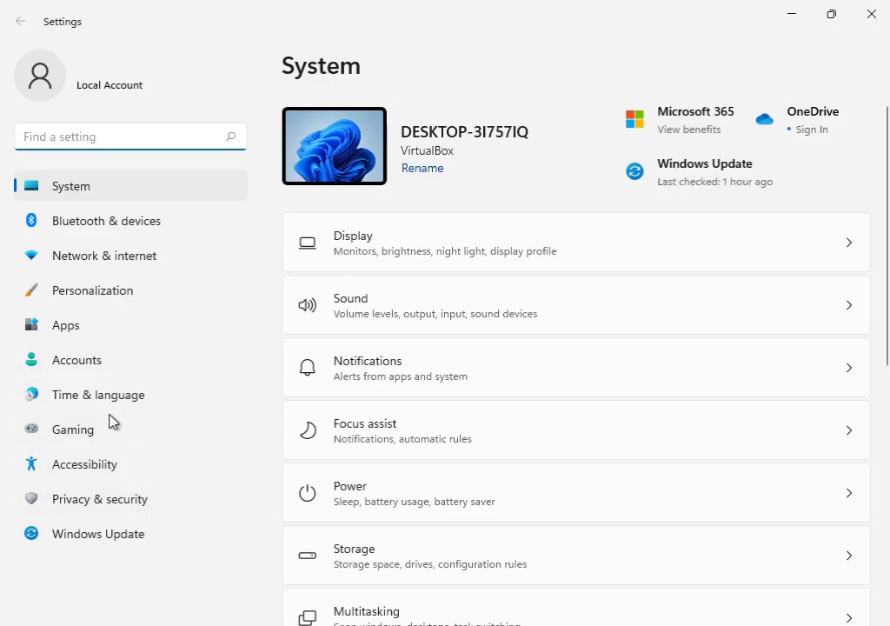
scroll(497, 465, "down", 5)
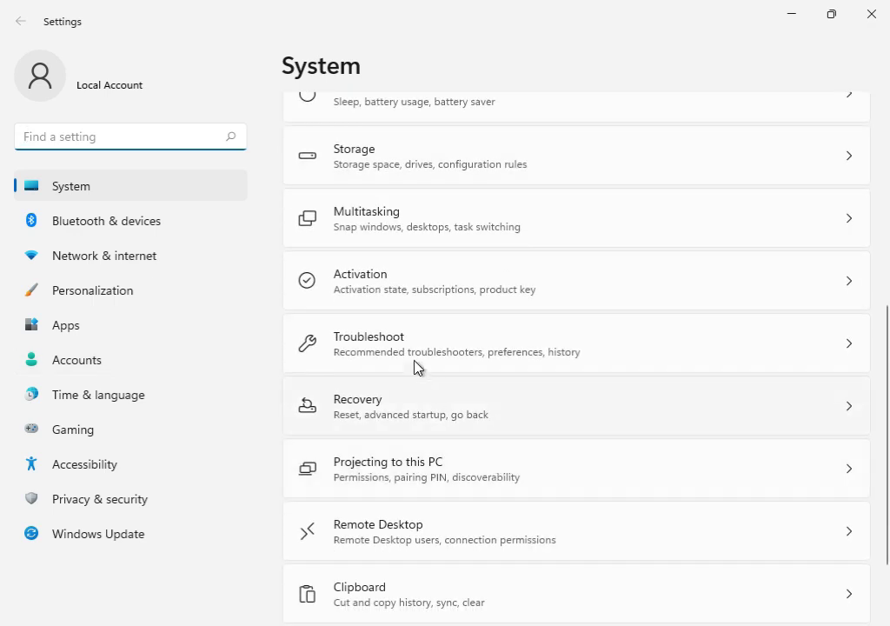
left_click(423, 354)
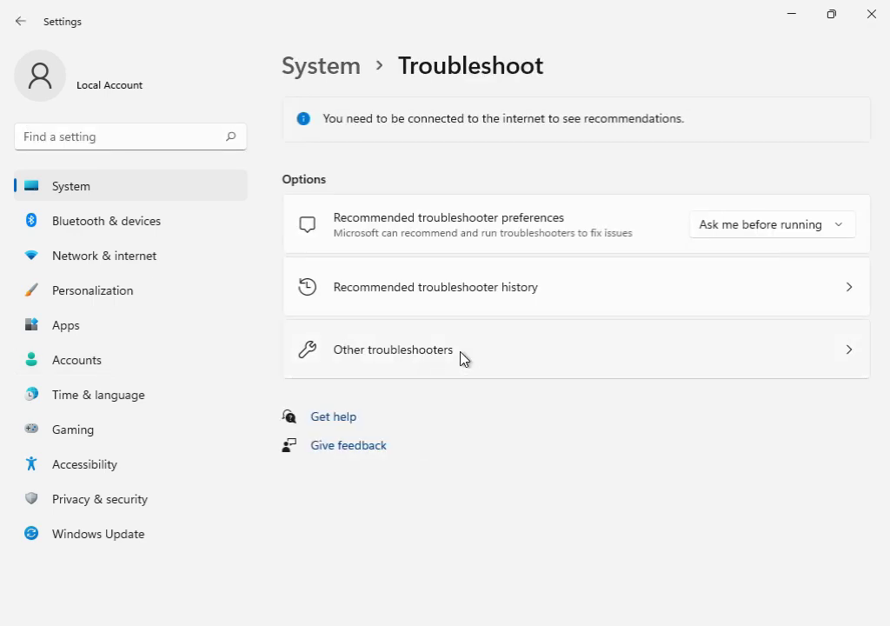
left_click(463, 357)
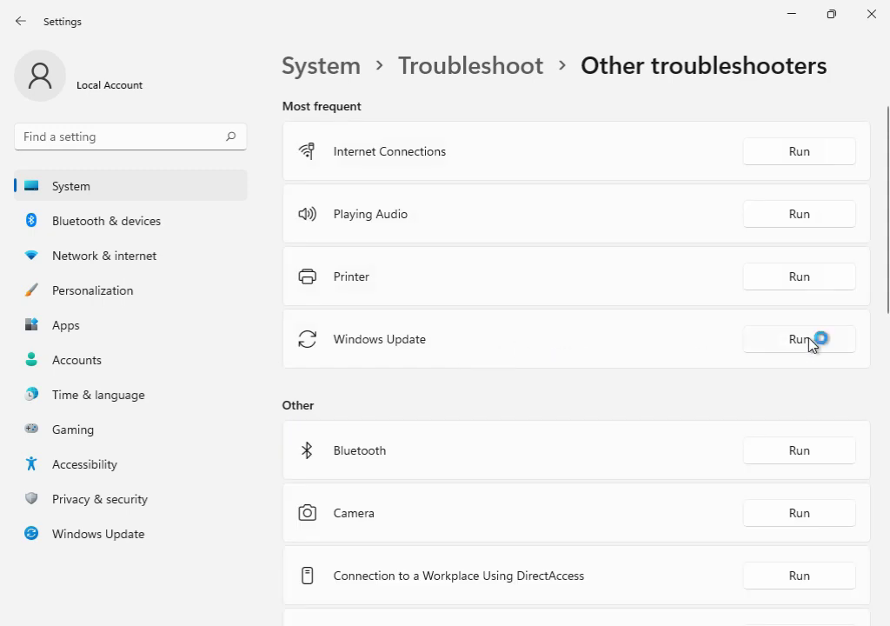
Run the Windows Update troubleshooter, reposition its window, and show the desktop with Win+D.
left_click(807, 342)
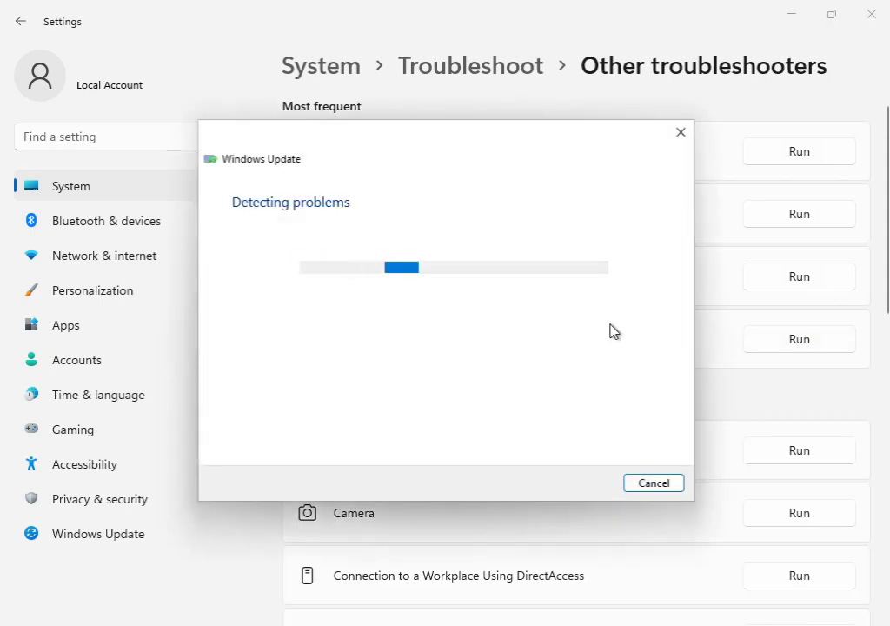
left_click_drag(454, 147, 499, 445)
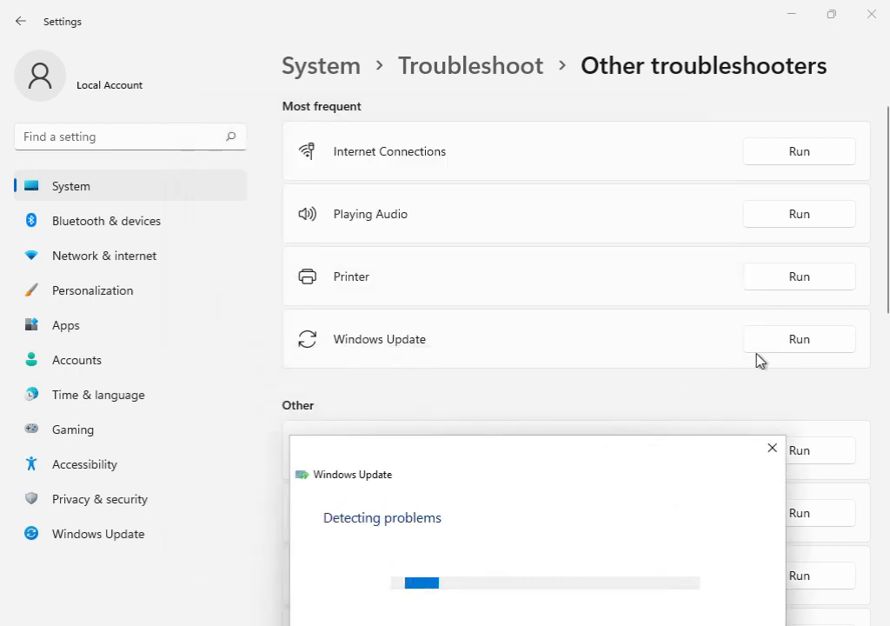
left_click_drag(578, 468, 547, 141)
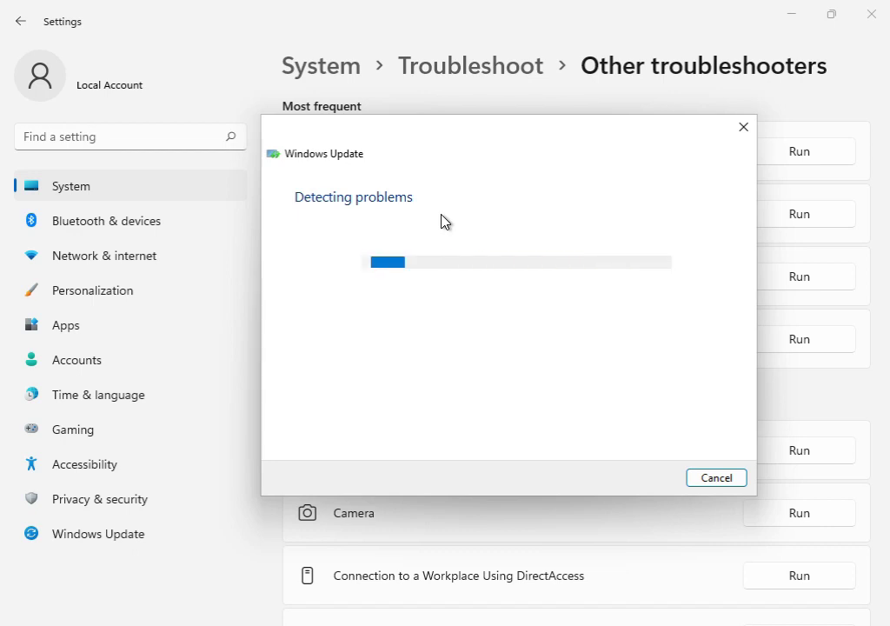
mouse_move(626, 625)
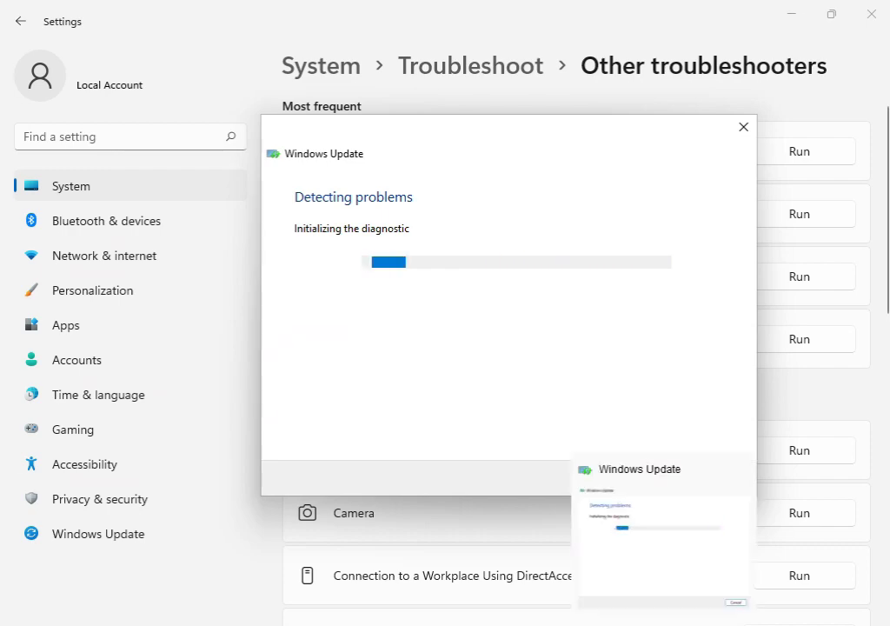
key("super+d")
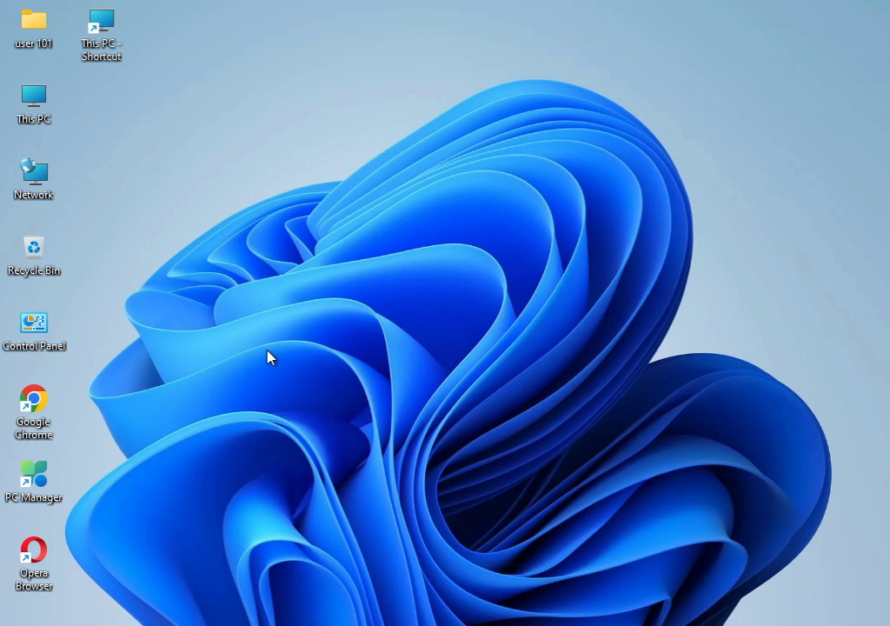
Open the user's %temp% folder from the Run box.
key("super+r")
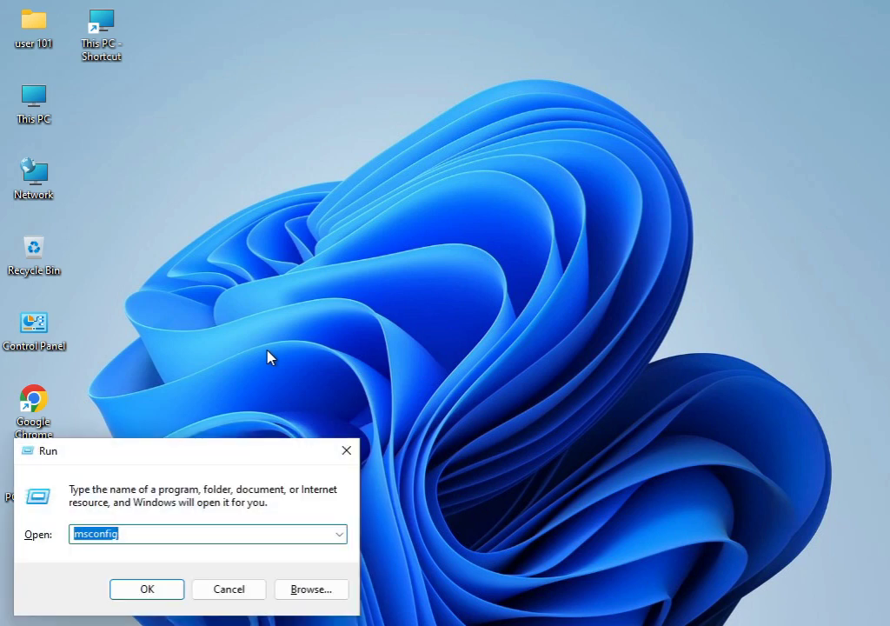
type("%temp%")
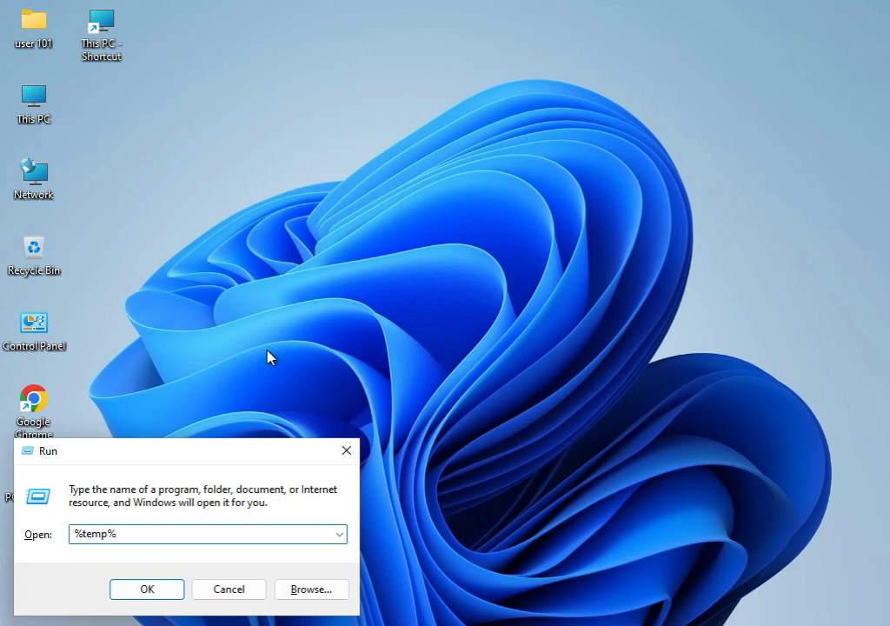
key("Return")
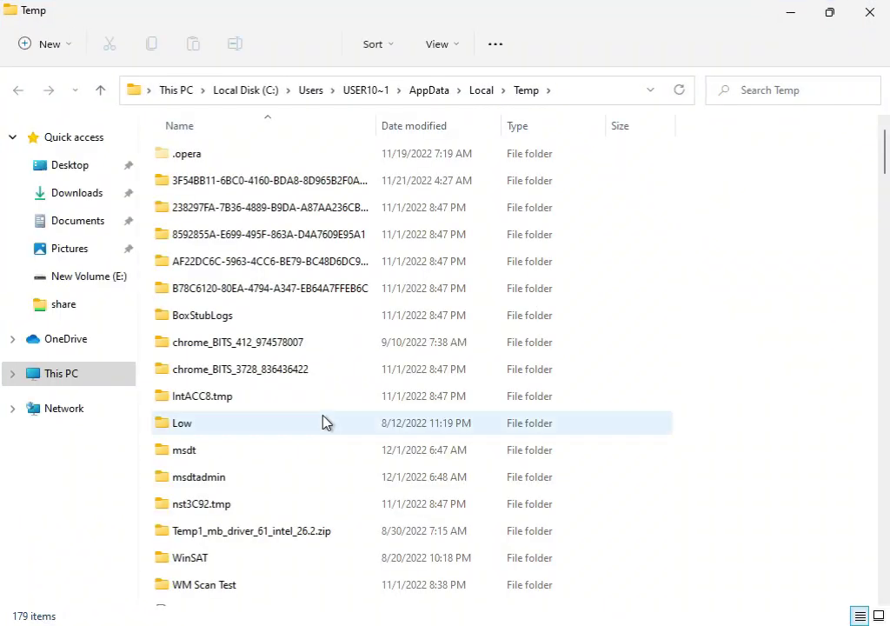
Permanently delete all 179 Temp items, skipping the in-use files, then close the folder.
key("ctrl+a")
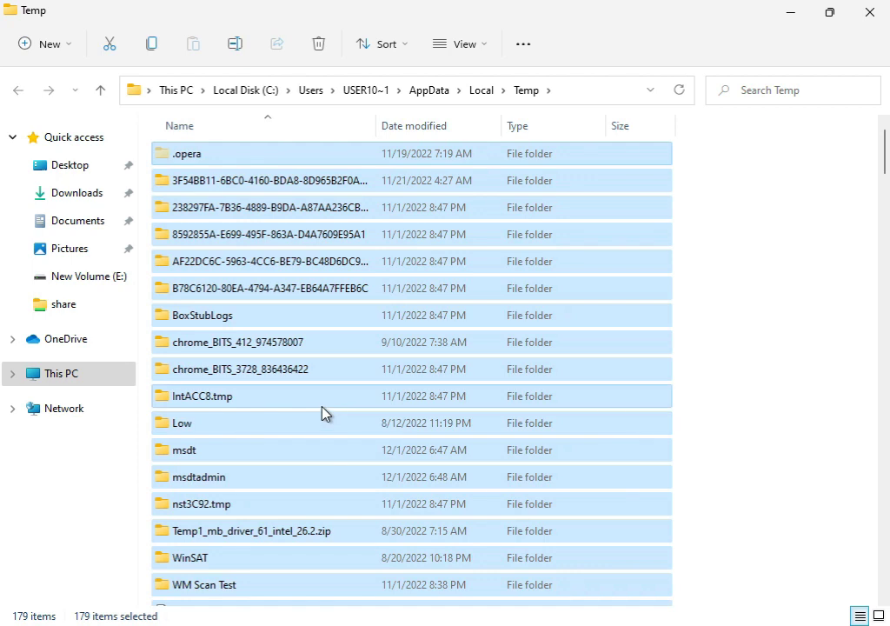
key("shift+Delete")
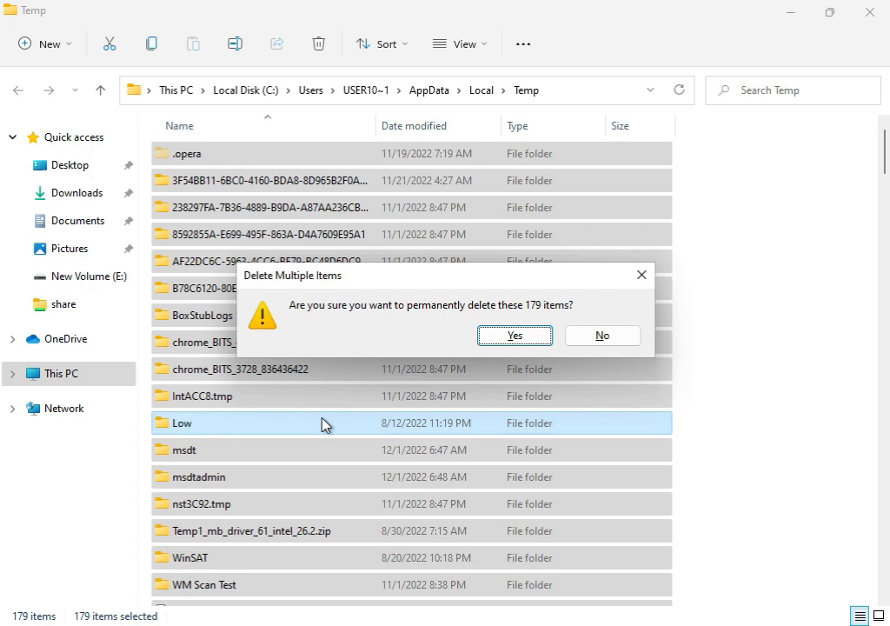
left_click(492, 336)
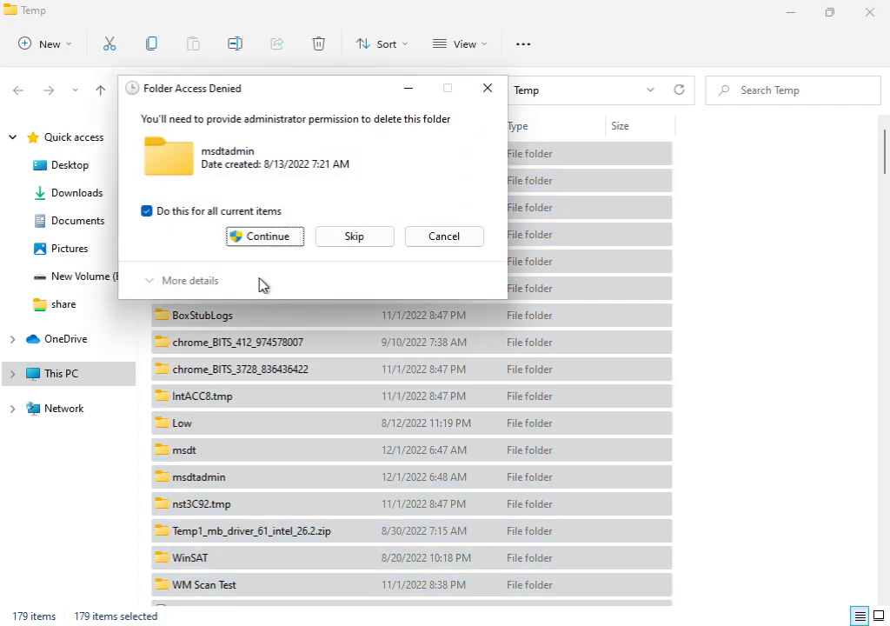
left_click(269, 236)
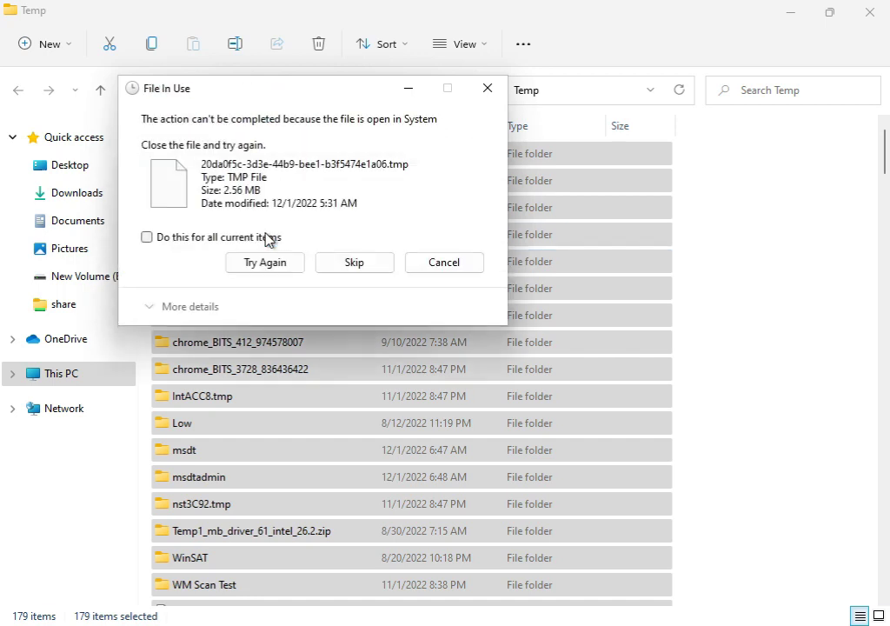
left_click(222, 242)
left_click(250, 265)
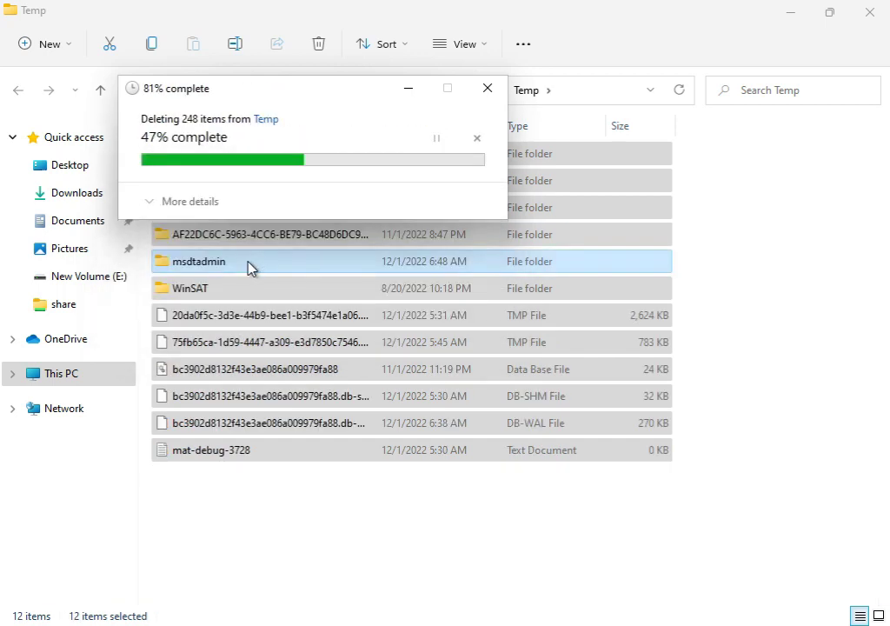
left_click(217, 244)
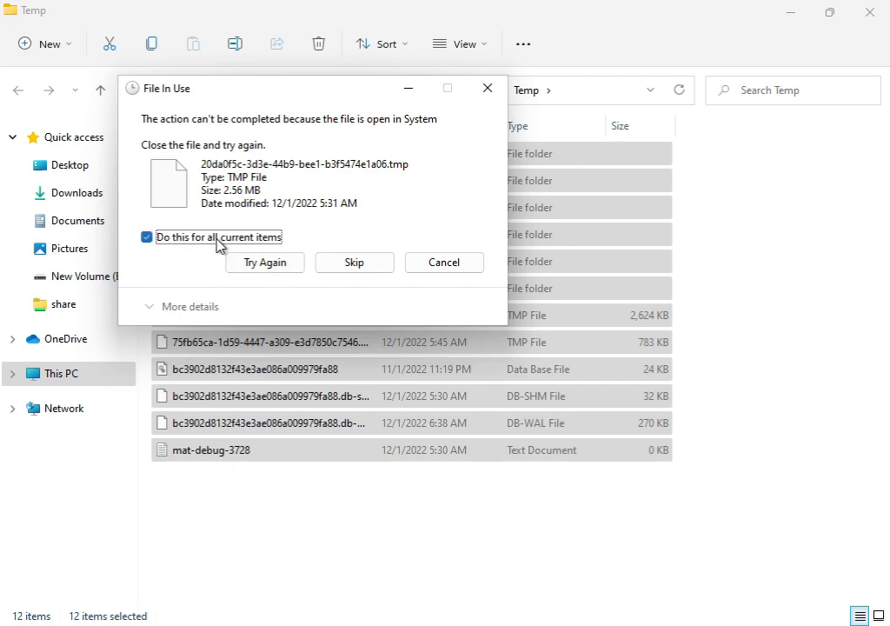
left_click(333, 266)
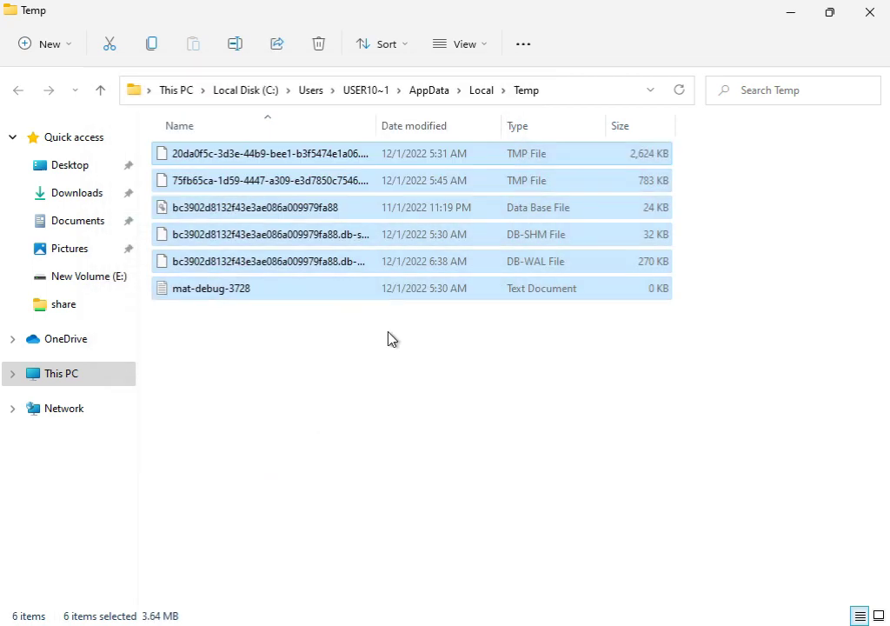
left_click(869, 13)
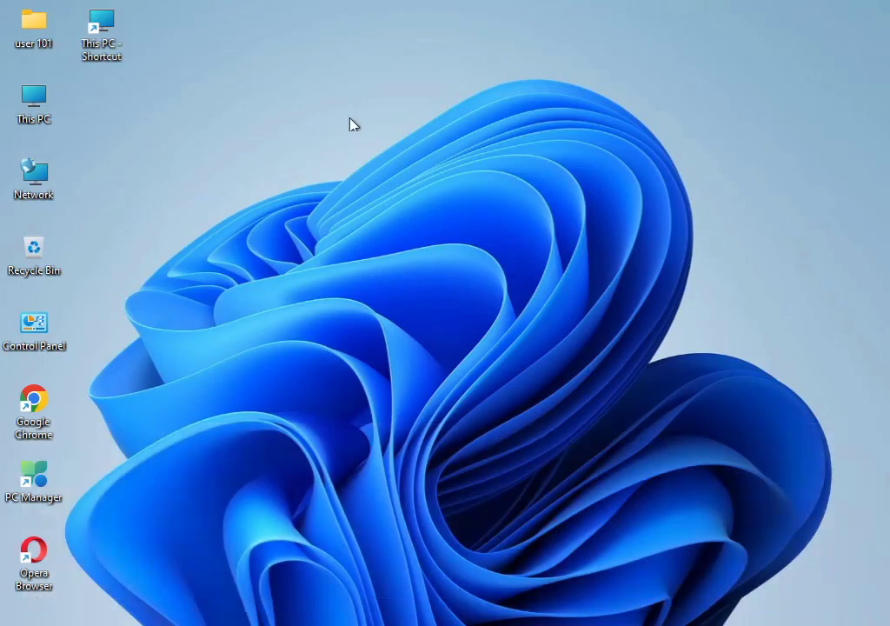
Open the Properties of Local Disk (C:) from This PC.
double_click(45, 102)
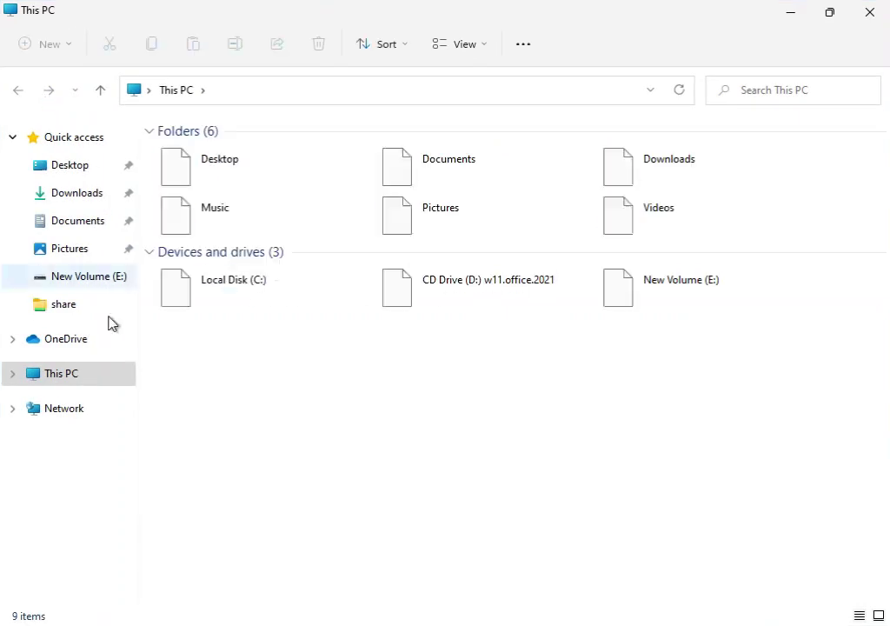
left_click(236, 292)
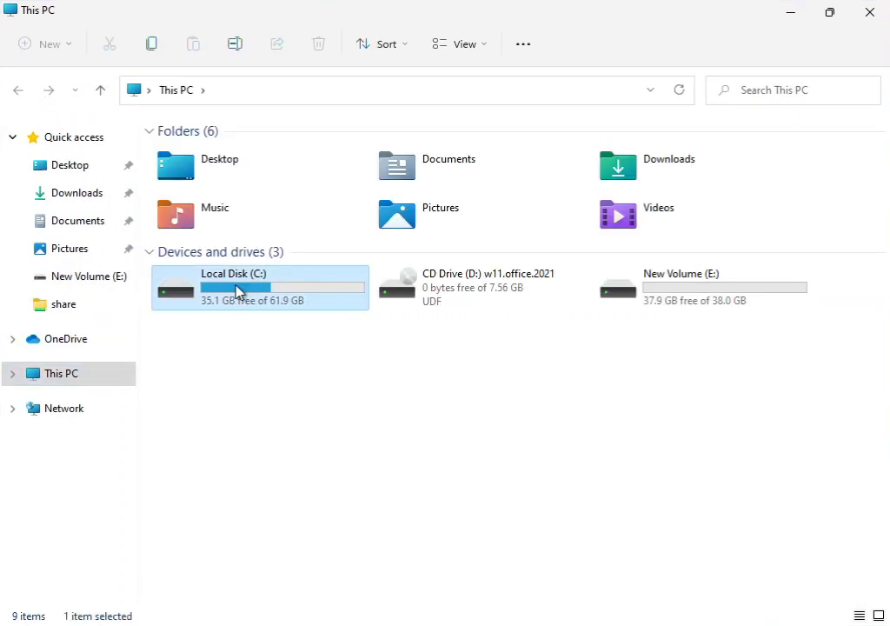
right_click(237, 292)
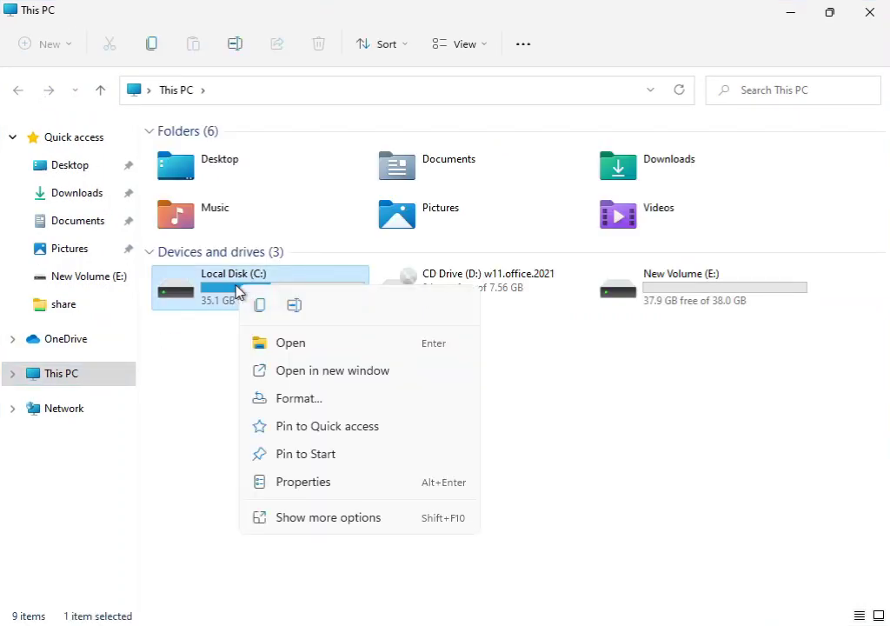
left_click(305, 518)
left_click(341, 503)
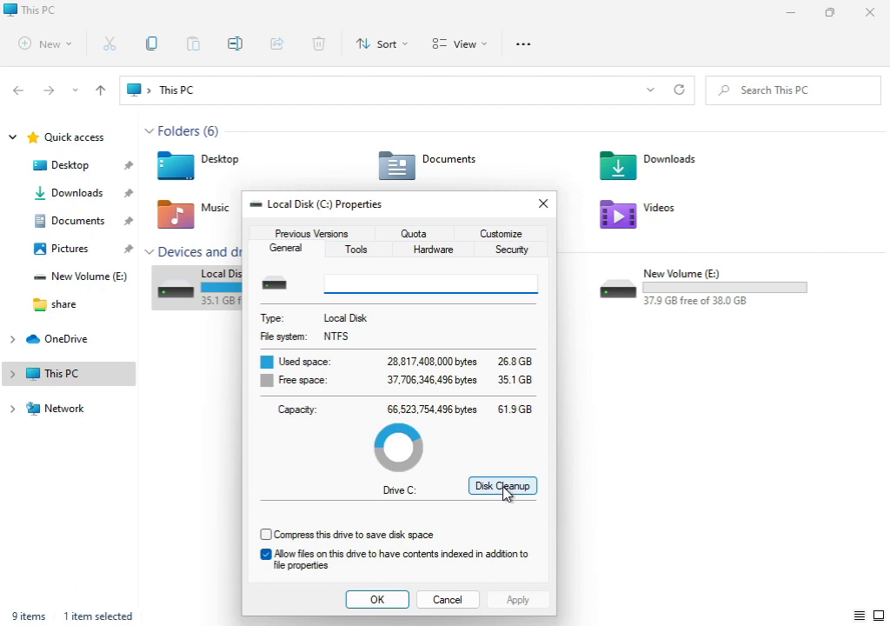
Start Disk Cleanup on C:, include Windows error reports, and rescan including system files.
left_click(504, 488)
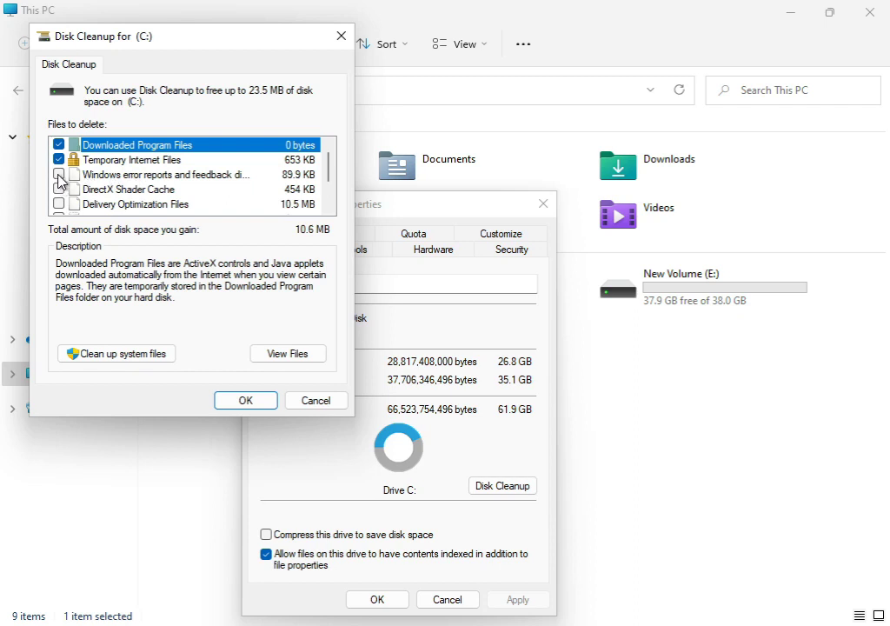
left_click(58, 174)
left_click(87, 354)
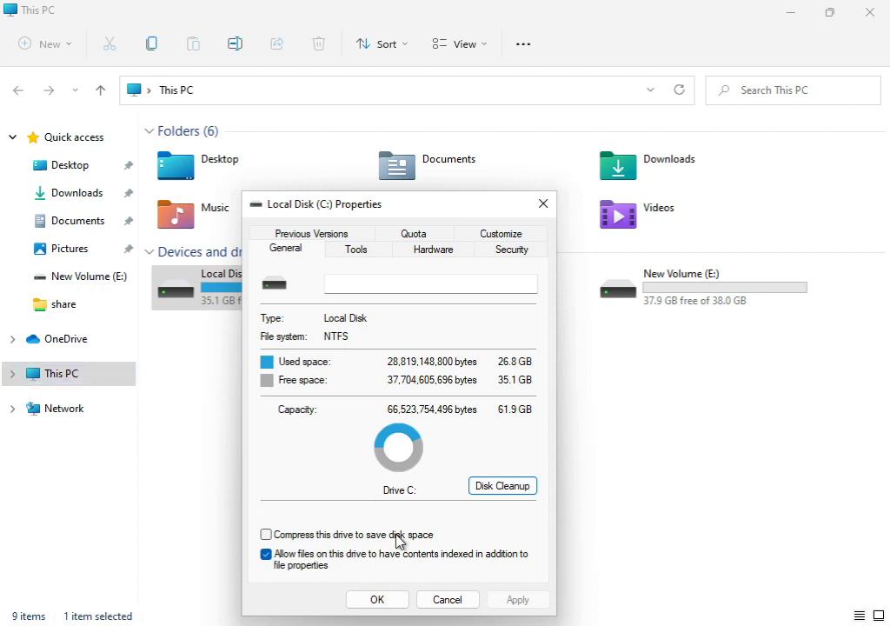
Confirm Disk Cleanup to permanently delete the selected files on C:, then close This PC.
left_click(378, 600)
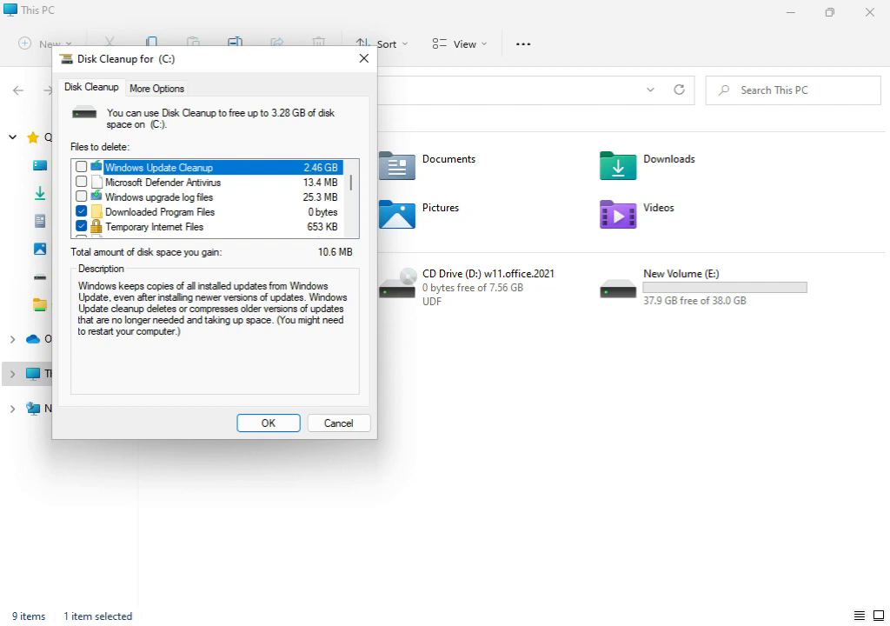
left_click(242, 426)
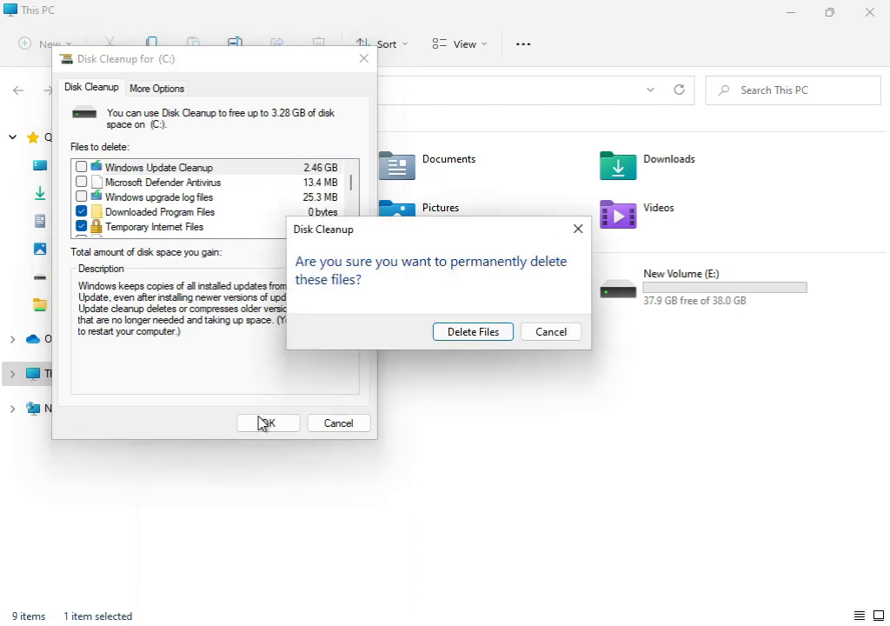
left_click(499, 334)
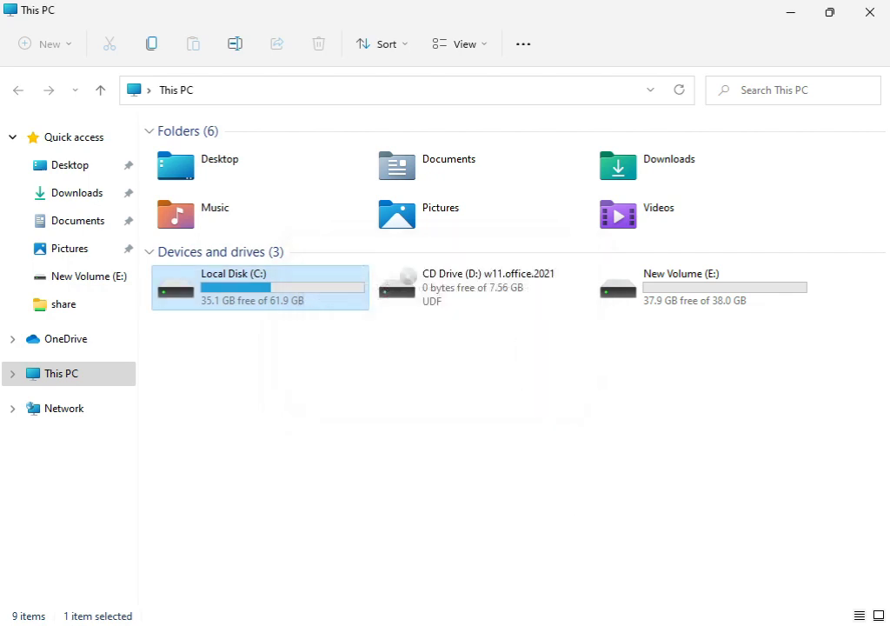
left_click(868, 14)
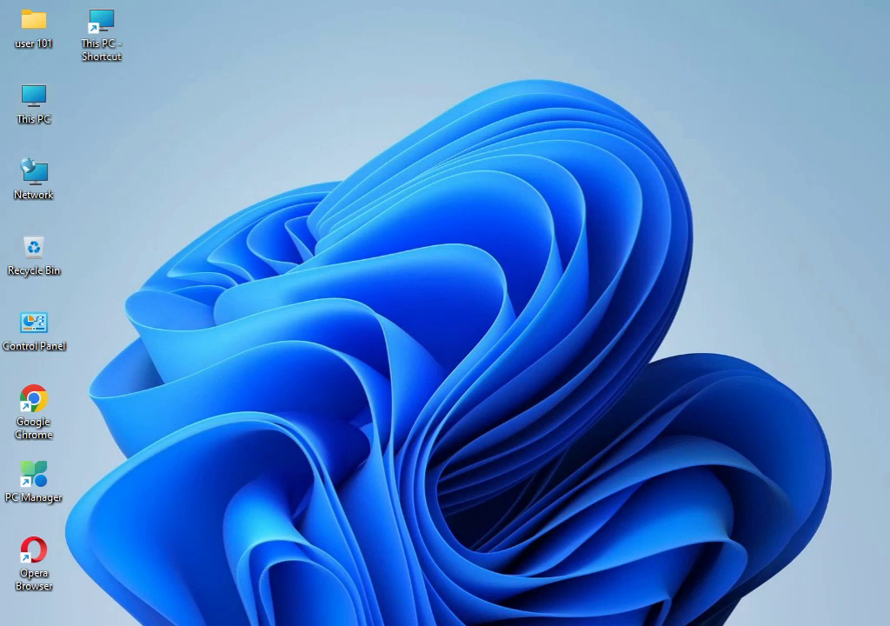
Search Start for cmd and launch Command Prompt as administrator, approving the UAC prompt.
key("super")
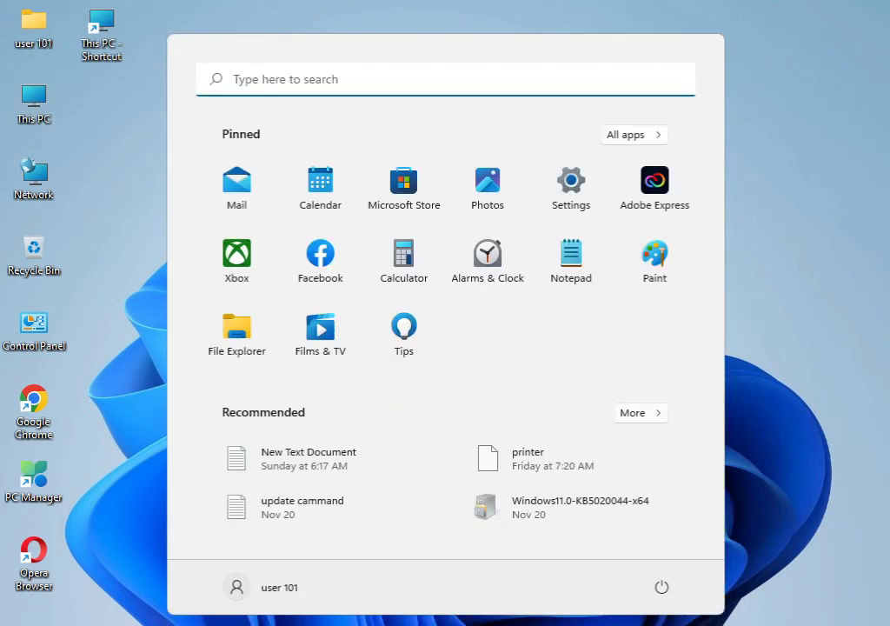
type("cmd")
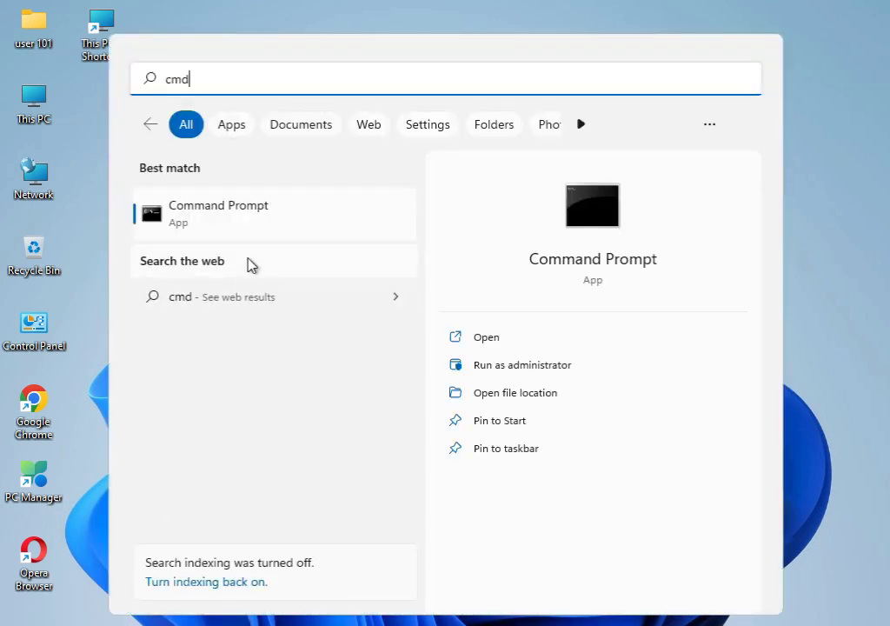
left_click(258, 224)
right_click(258, 223)
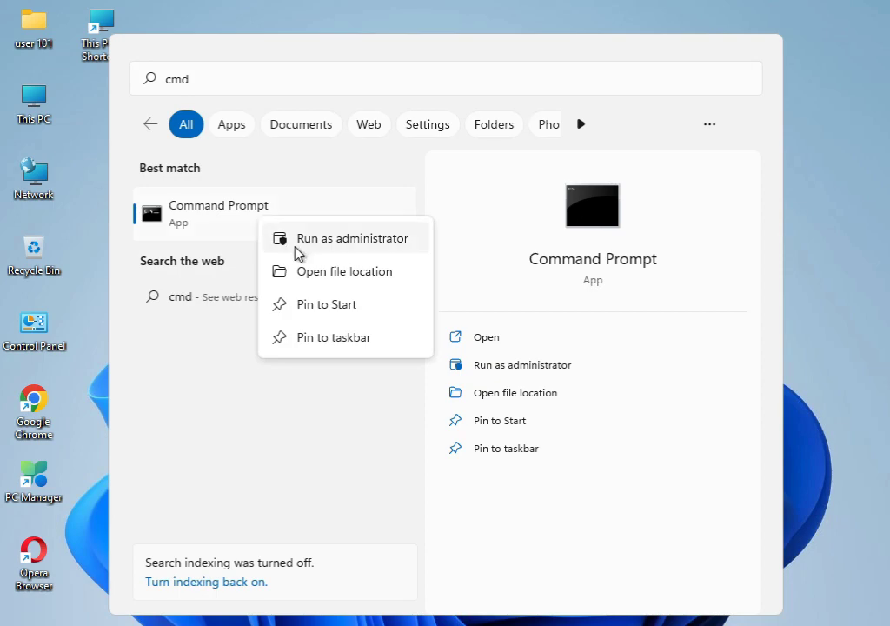
left_click(297, 250)
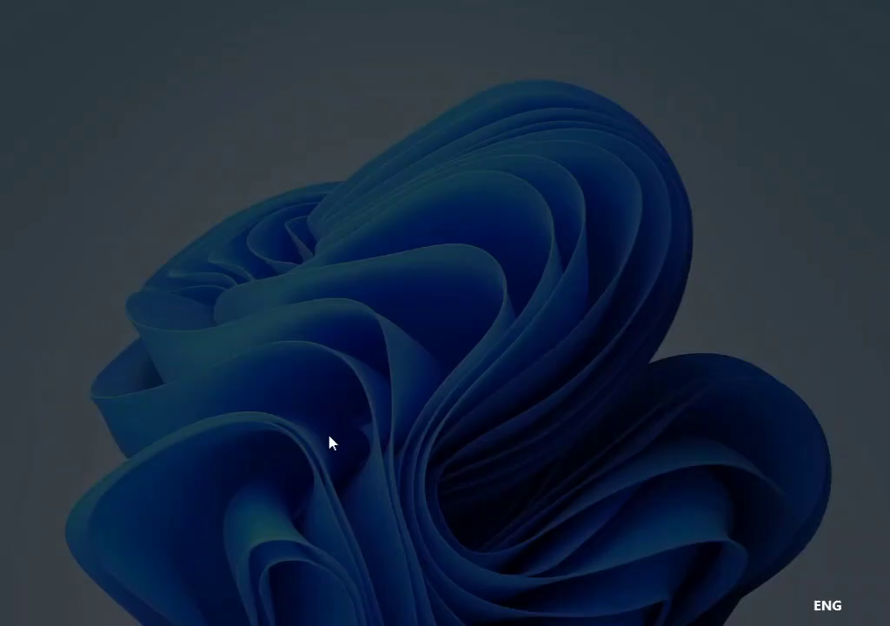
left_click(330, 463)
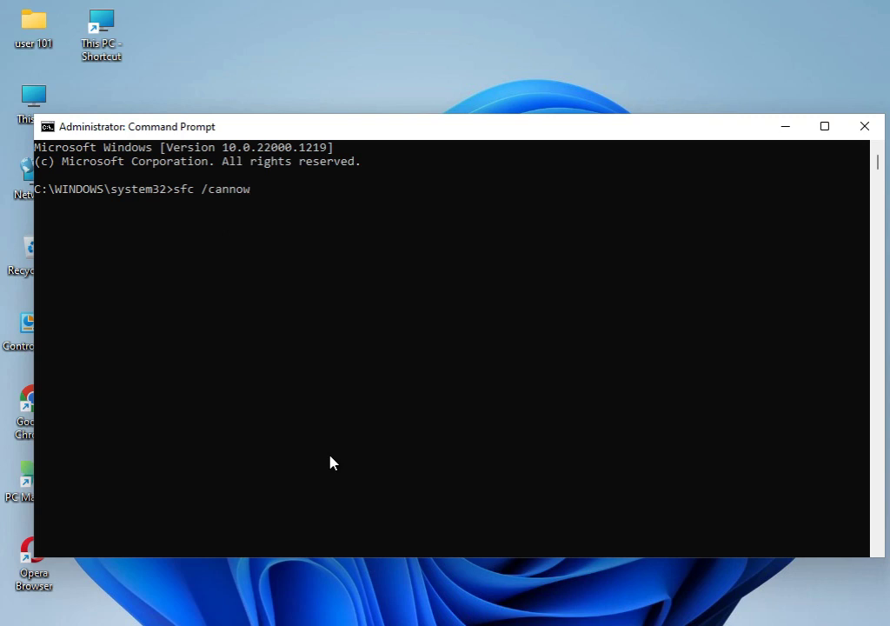
Correct the mistyped command to 'sfc /scannow' and run the scan.
key("BackSpace")
key("BackSpace")
key("BackSpace")
key("BackSpace")
key("BackSpace")
key("BackSpace")
type("scannow")
key("Return")
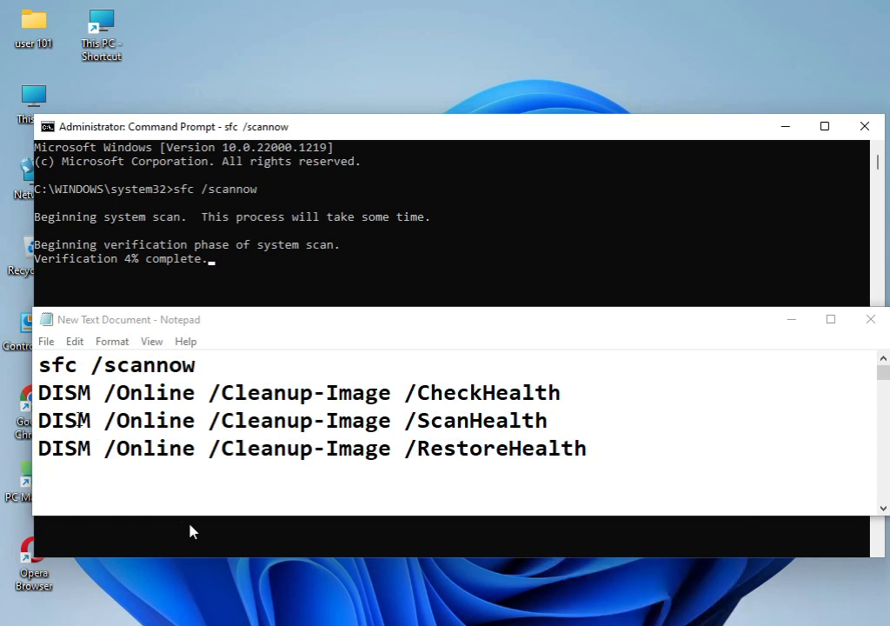
left_click_drag(40, 366, 201, 366)
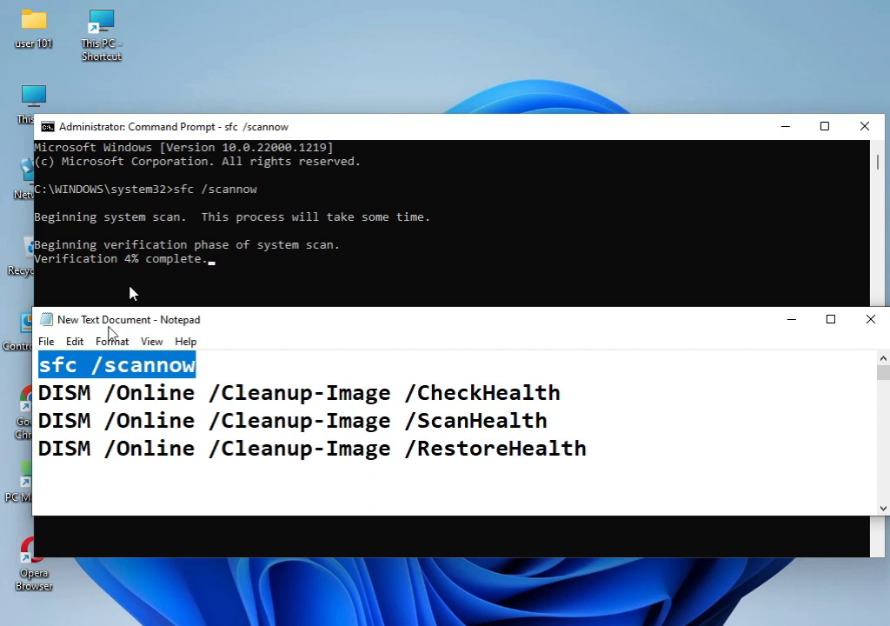
left_click_drag(38, 393, 563, 393)
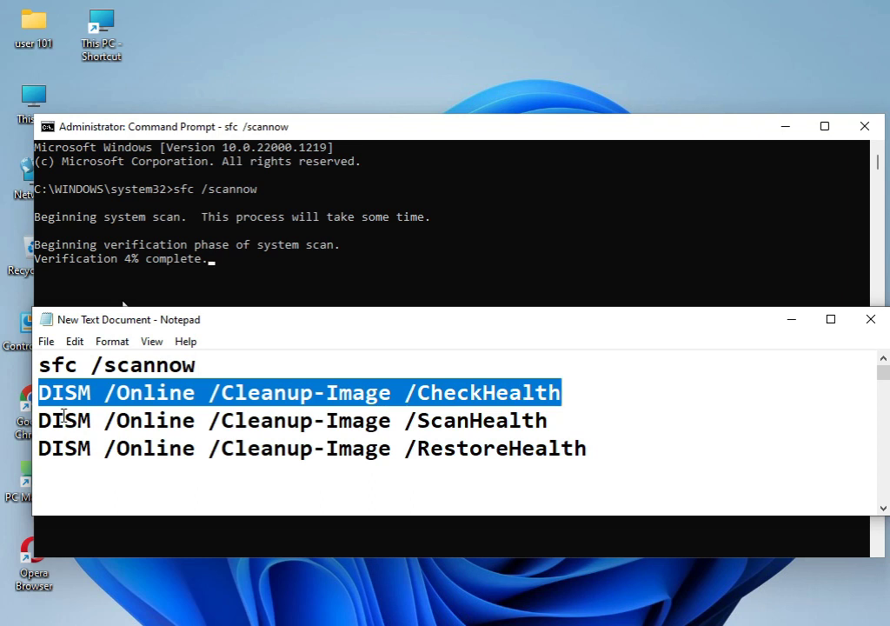
left_click_drag(39, 421, 547, 421)
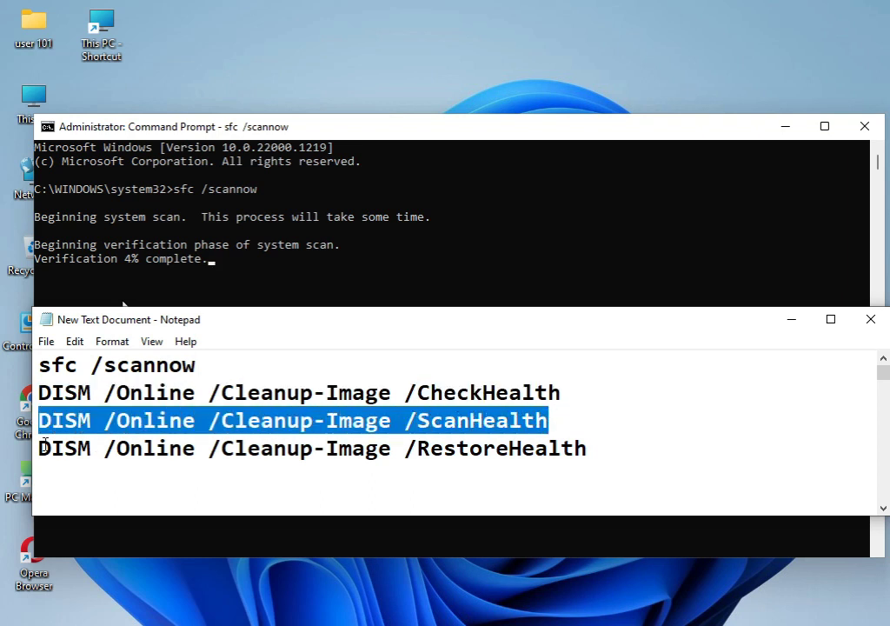
left_click_drag(38, 449, 599, 435)
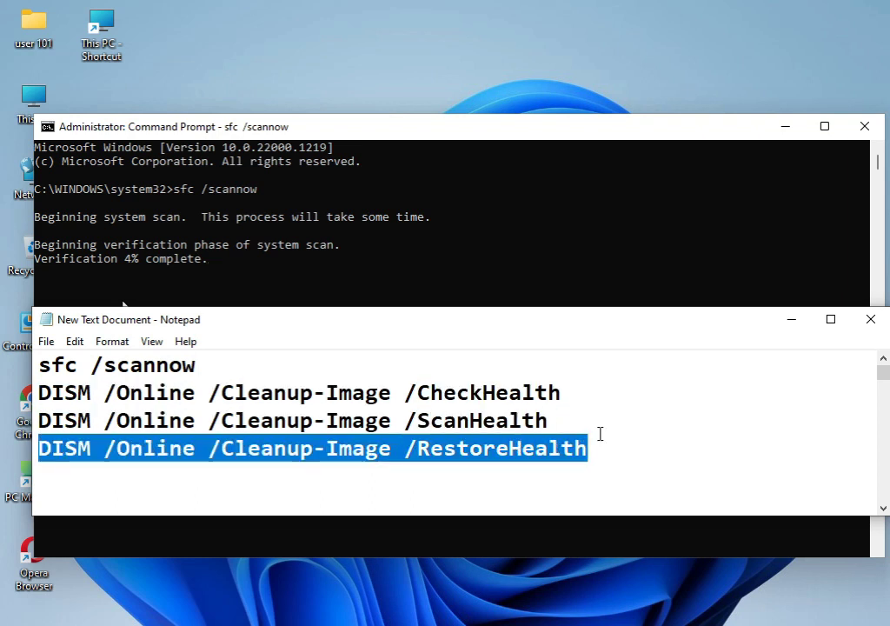